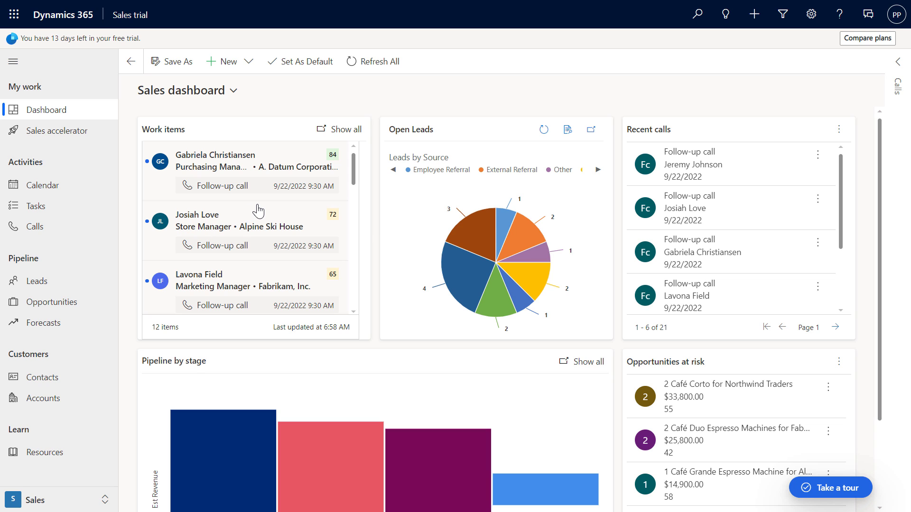
# View the opportunities and accounts in the Dynamics 365 Sales trial.
pyautogui.moveTo(279, 210)
pyautogui.click(51, 305)
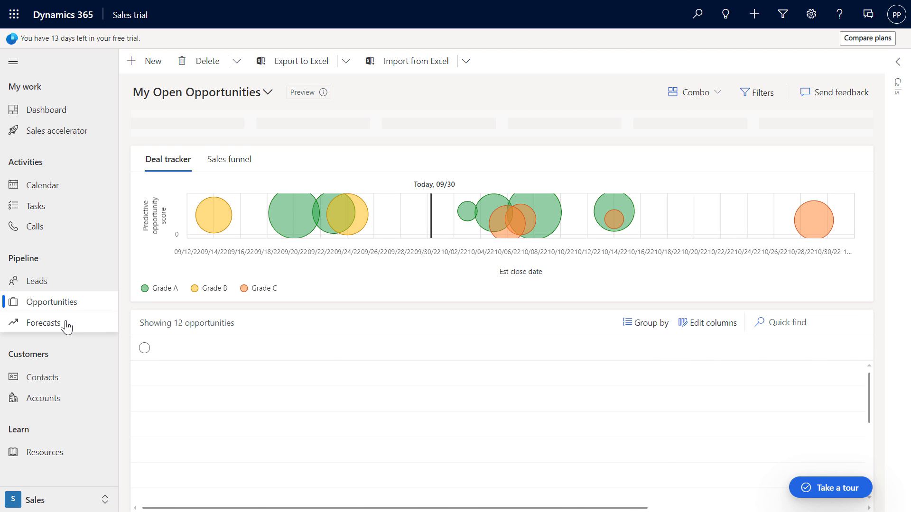
pyautogui.click(36, 401)
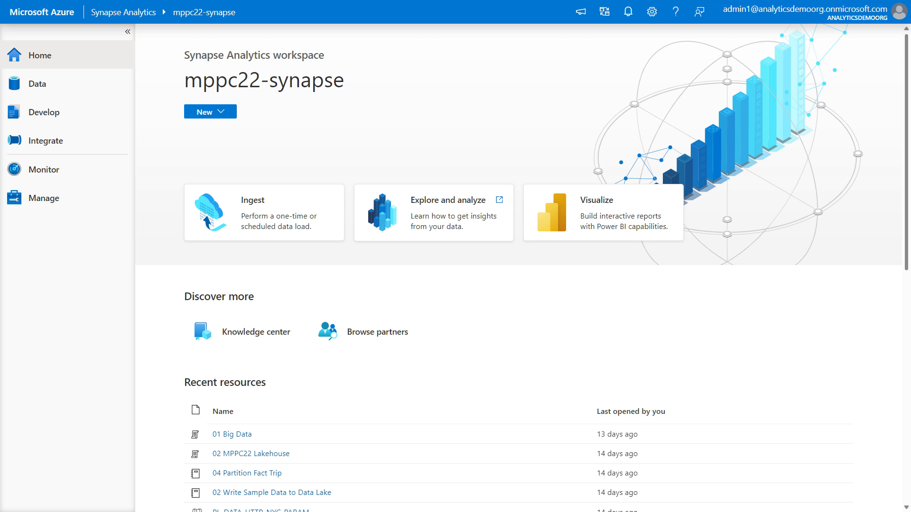
# In the mppc22-synapse workspace of Synapse Analytics, start a built-in copy task that runs once now and begin a new source connection.
pyautogui.click(269, 220)
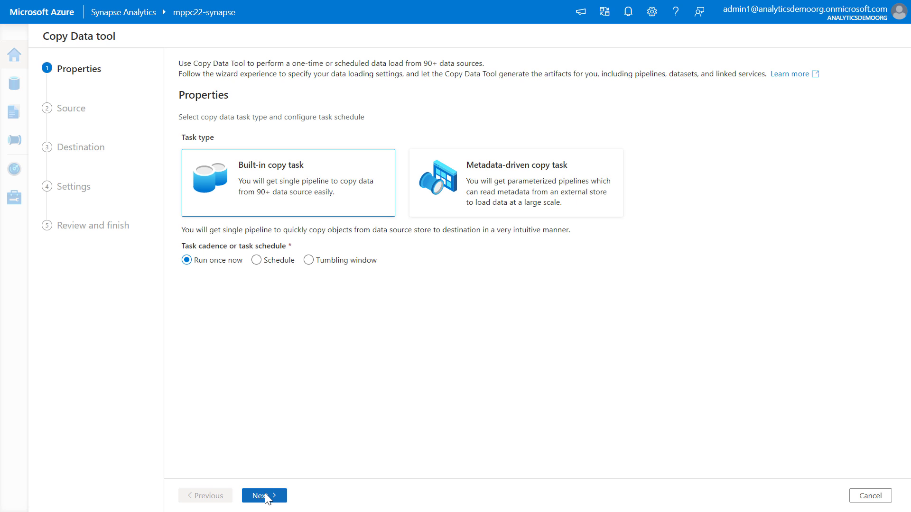
pyautogui.click(268, 497)
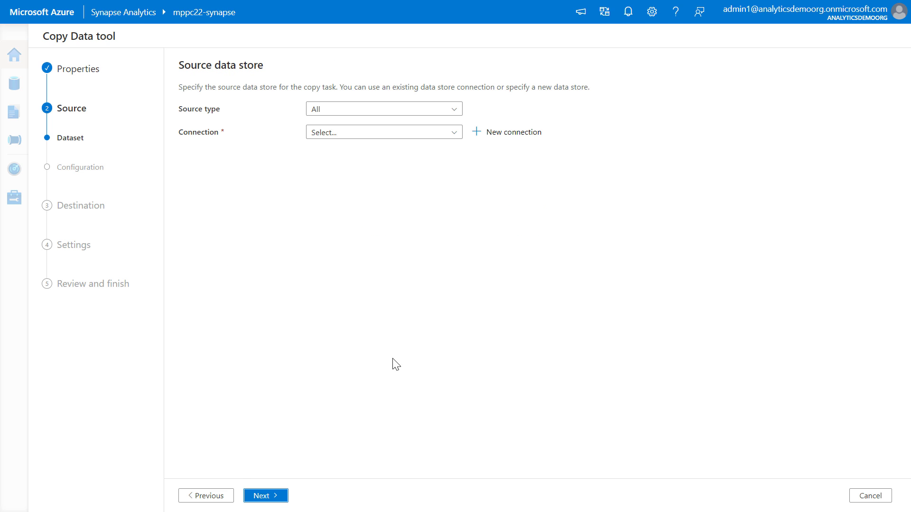
pyautogui.click(503, 135)
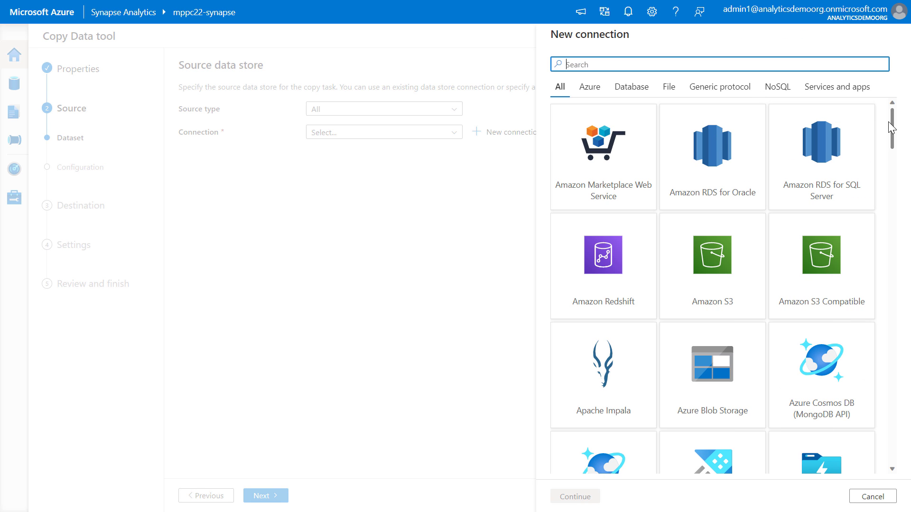
# Search the connectors for "dynam" and choose Dynamics 365 as the new connection's type.
pyautogui.moveTo(891, 127)
pyautogui.mouseDown()
pyautogui.moveTo(894, 207)
pyautogui.moveTo(887, 112)
pyautogui.mouseUp()
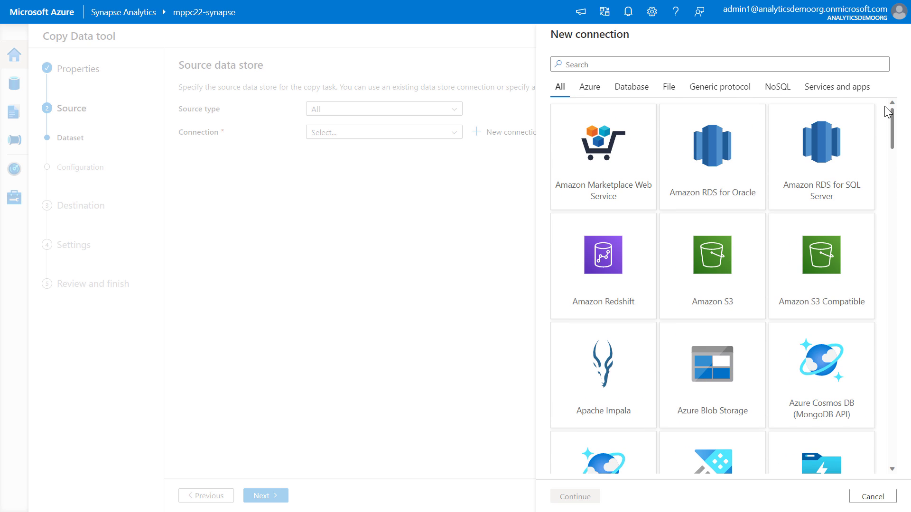
pyautogui.click(728, 65)
pyautogui.write('dynam')
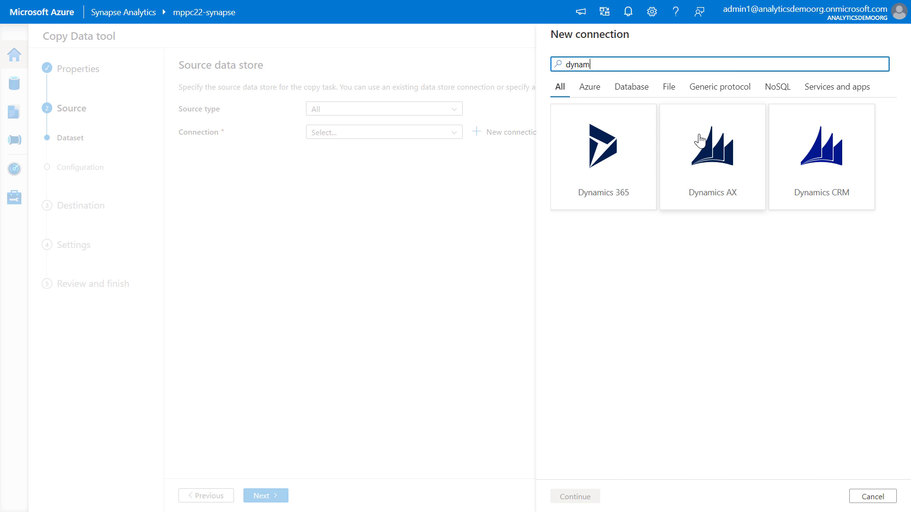
pyautogui.click(611, 176)
pyautogui.click(576, 496)
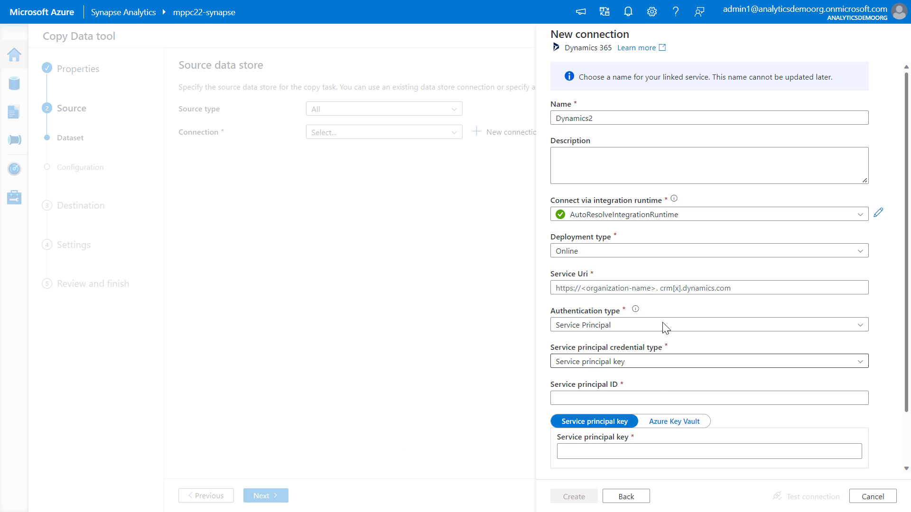
pyautogui.click(632, 290)
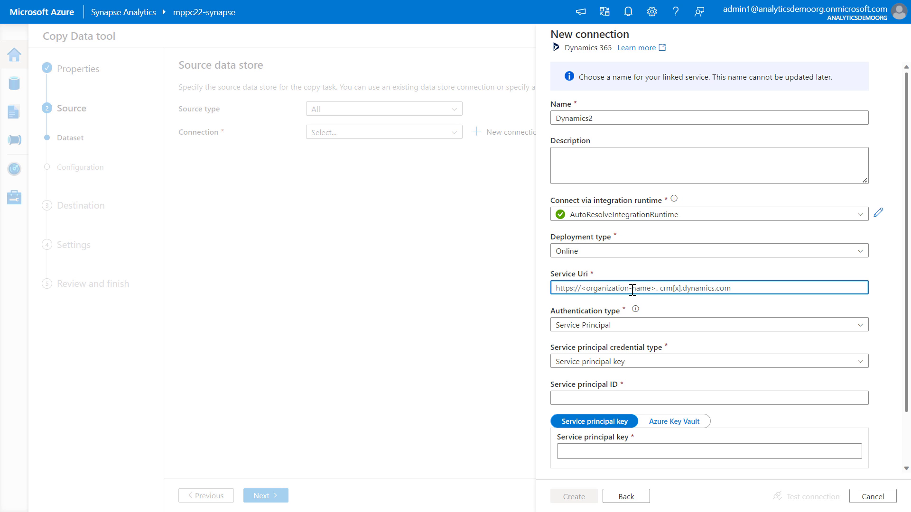
pyautogui.write('https://org9fa97e0e.crm.dynamics.com/')
pyautogui.hotkey('alt', 'Tab')
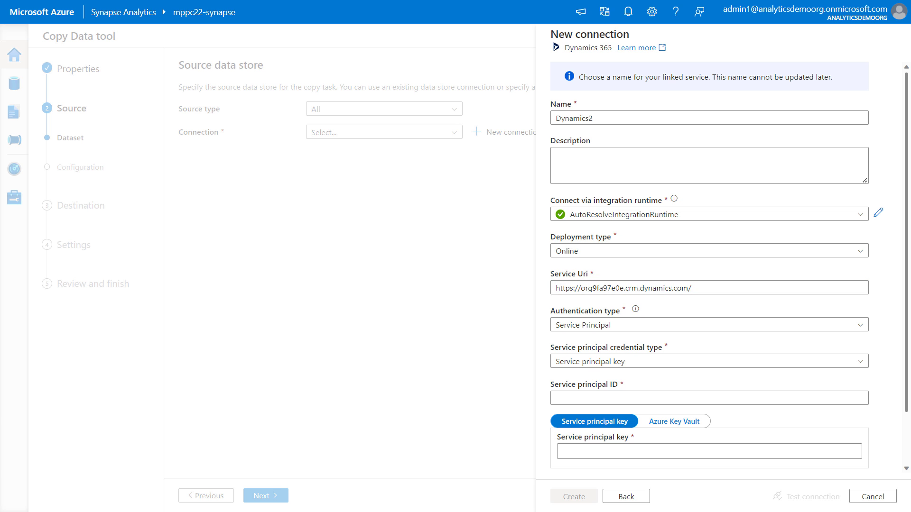
pyautogui.click(633, 327)
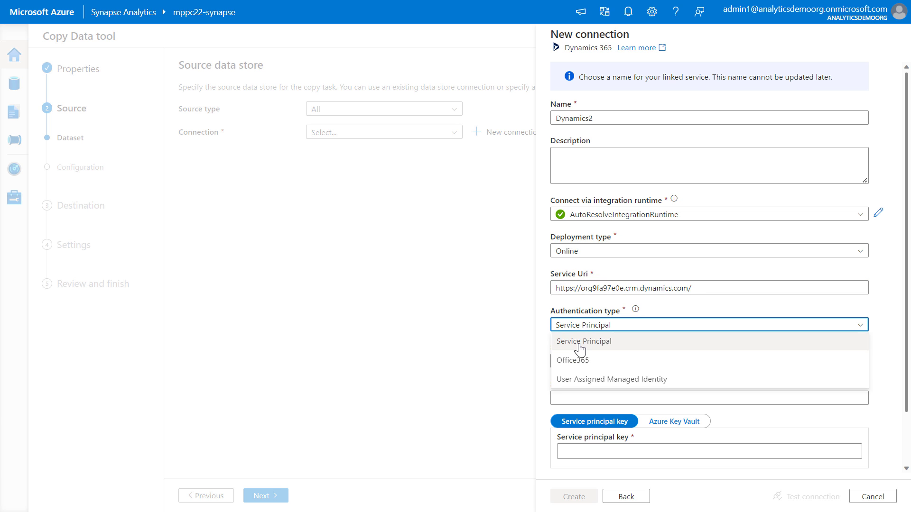
pyautogui.click(576, 360)
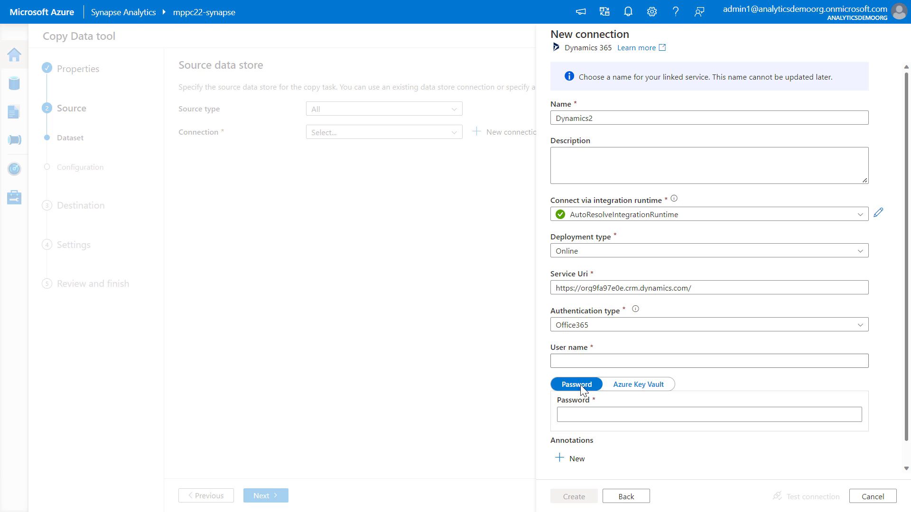
# Enter the account's user name and password, and test and create the Dynamics 365 connection.
pyautogui.click(583, 363)
pyautogui.hotkey('ctrl', 'v')
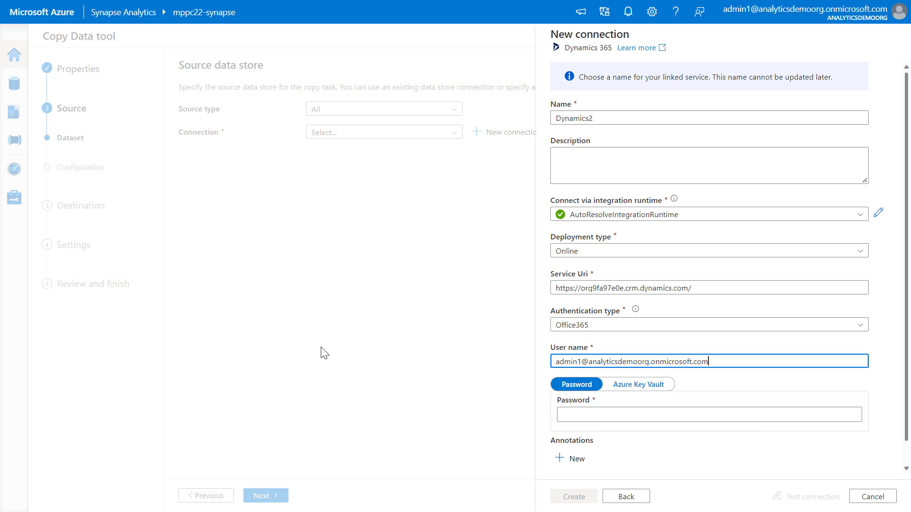
pyautogui.click(323, 352)
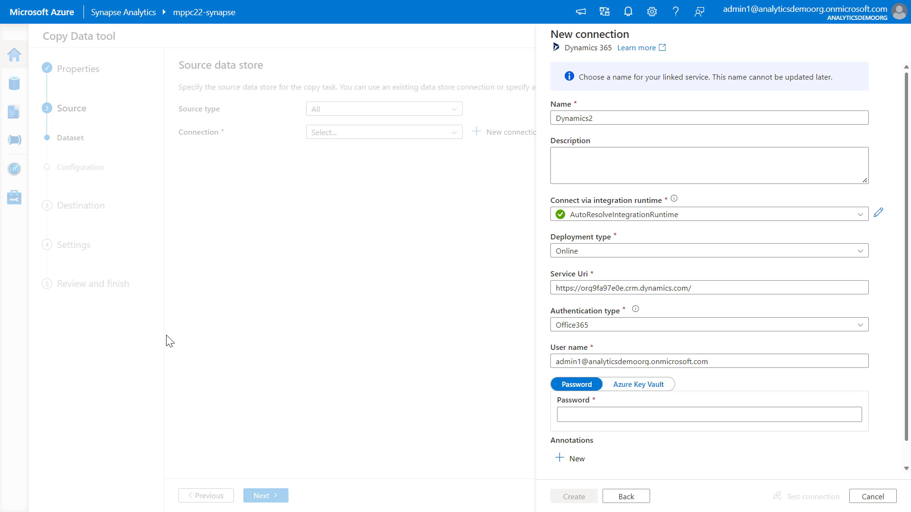
pyautogui.click(615, 416)
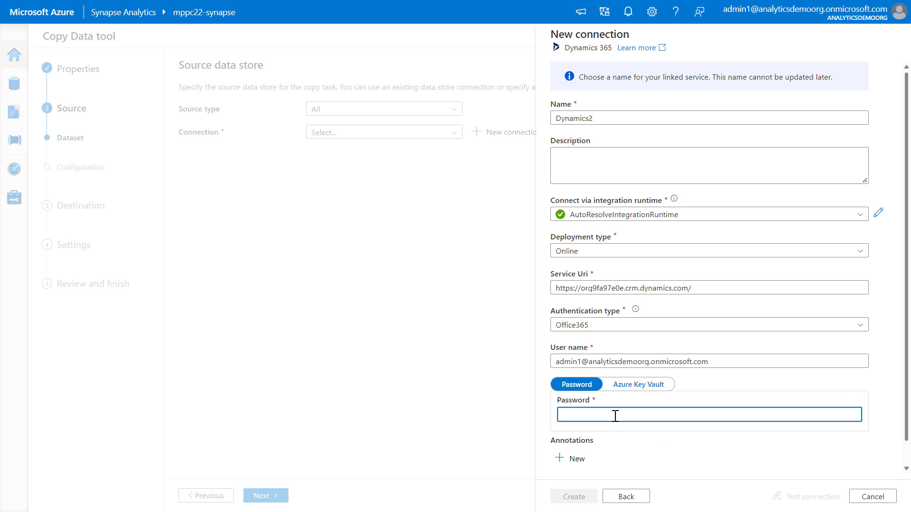
pyautogui.hotkey('ctrl', 'v')
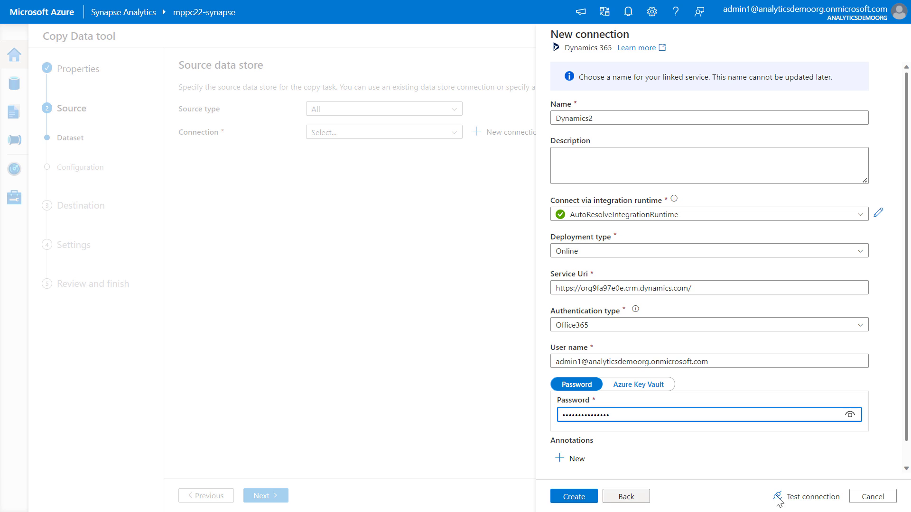
pyautogui.click(797, 498)
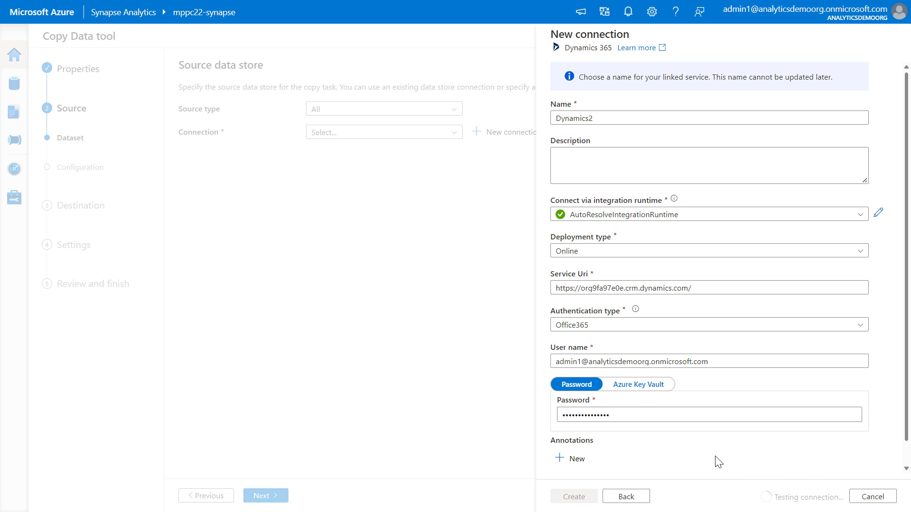
pyautogui.click(574, 497)
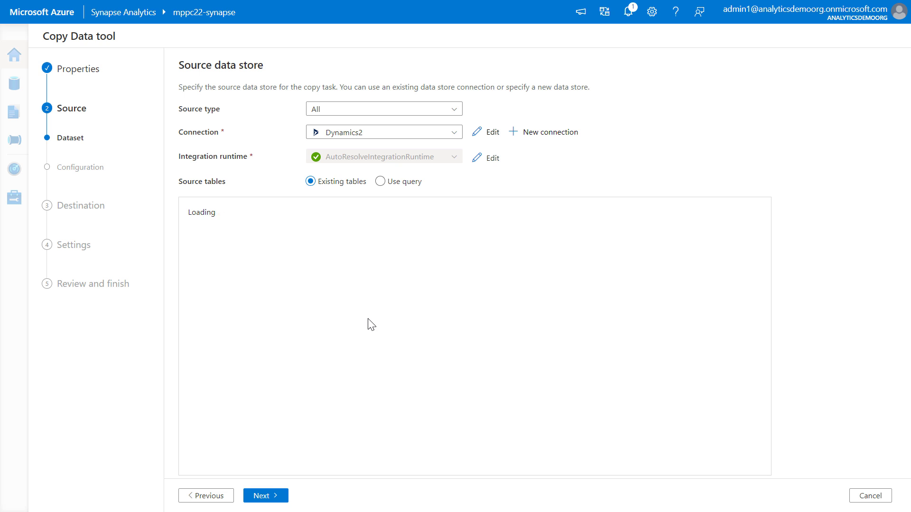
# Select the existing Account and Opportunity tables as the copy source, filtering the table list by "acc" and "opp".
pyautogui.click(236, 212)
pyautogui.write('acc')
pyautogui.click(191, 259)
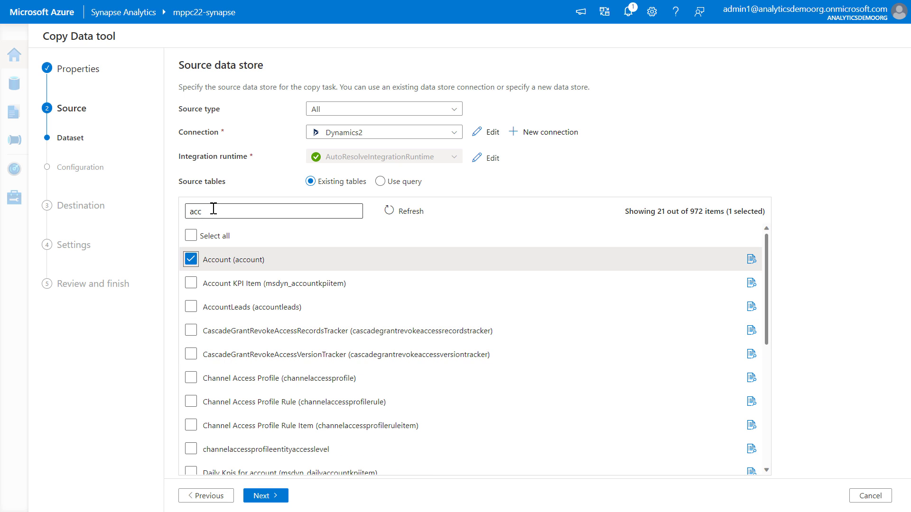
pyautogui.press('BackSpace')
pyautogui.moveTo(214, 209); pyautogui.dragTo(161, 212)
pyautogui.write('opp')
pyautogui.click(191, 307)
pyautogui.press('BackSpace')
pyautogui.click(266, 495)
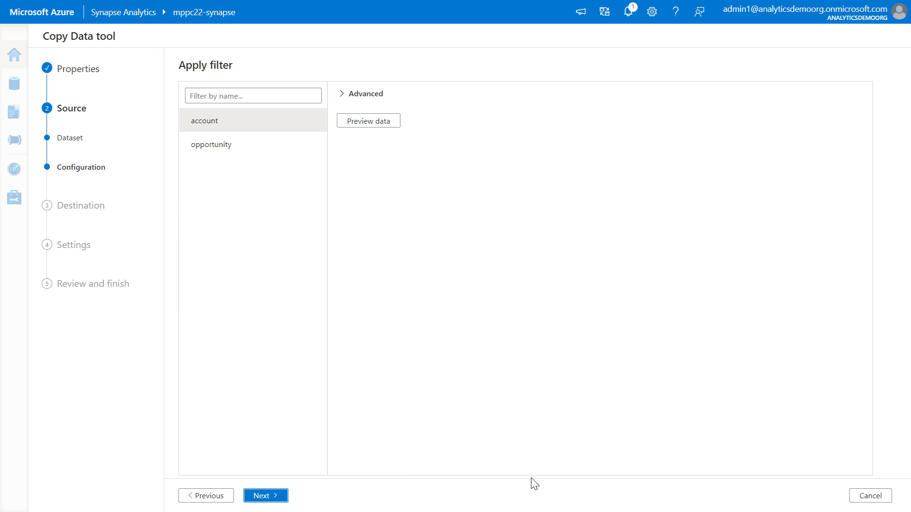
# Preview the account table's data, look through its columns, and close the preview.
pyautogui.click(364, 121)
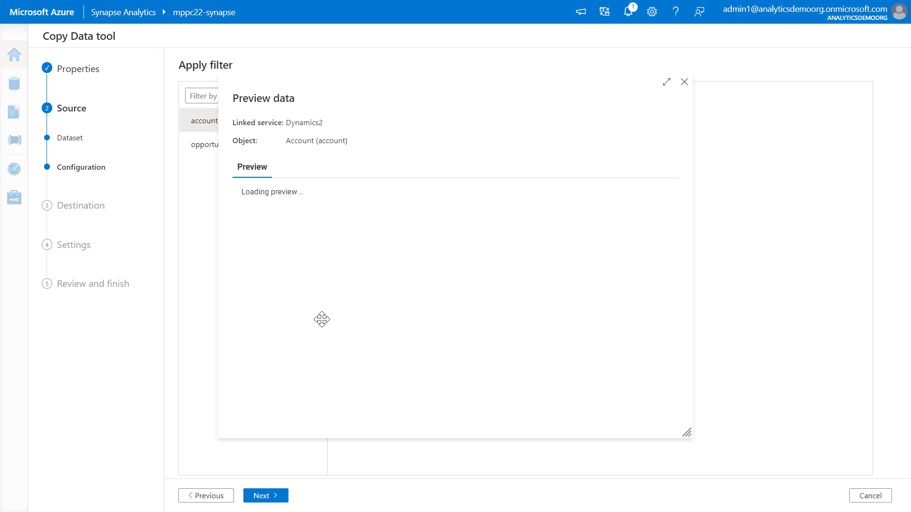
pyautogui.moveTo(257, 417); pyautogui.dragTo(284, 417)
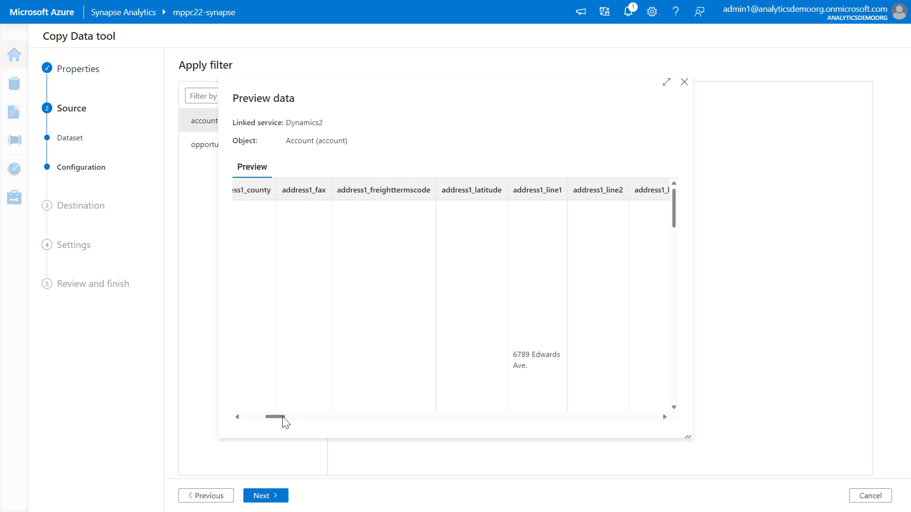
pyautogui.click(684, 83)
# Proceed to the destination data store and use the mppc22-synapse-WorkspaceDefaultStorage connection.
pyautogui.click(271, 498)
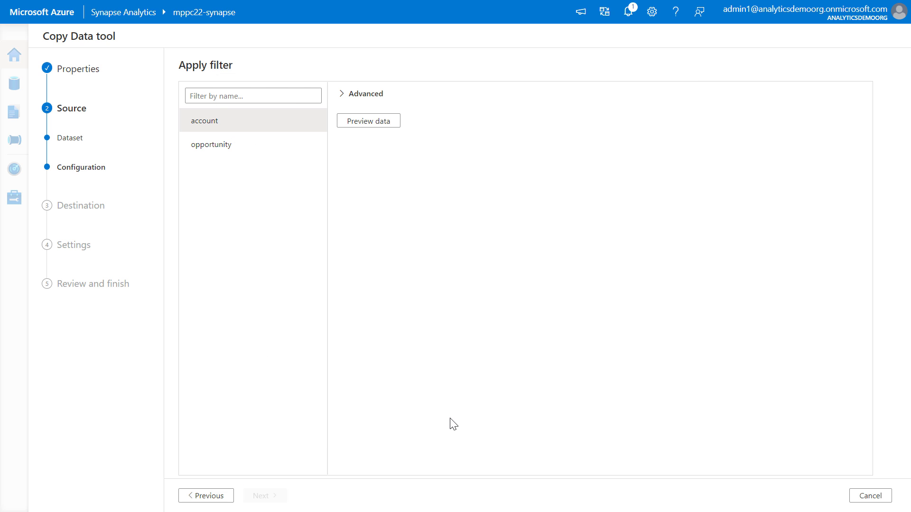
pyautogui.click(446, 134)
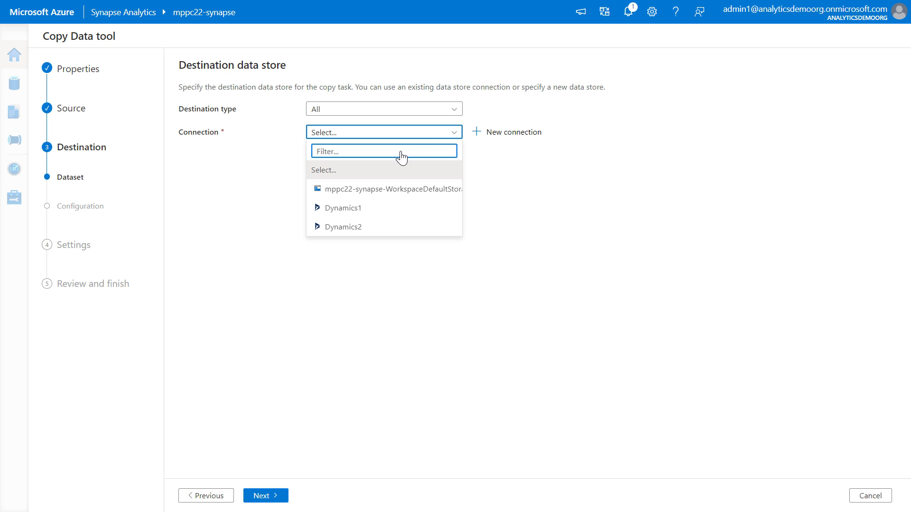
pyautogui.click(364, 190)
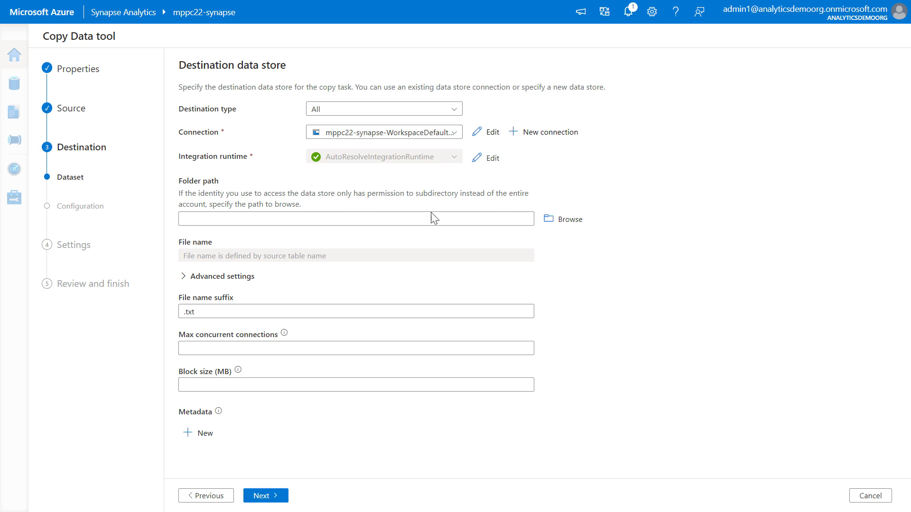
# Browse to the bronze folder in datalake and extend the destination folder path to datalake/bronze/d365.
pyautogui.click(565, 219)
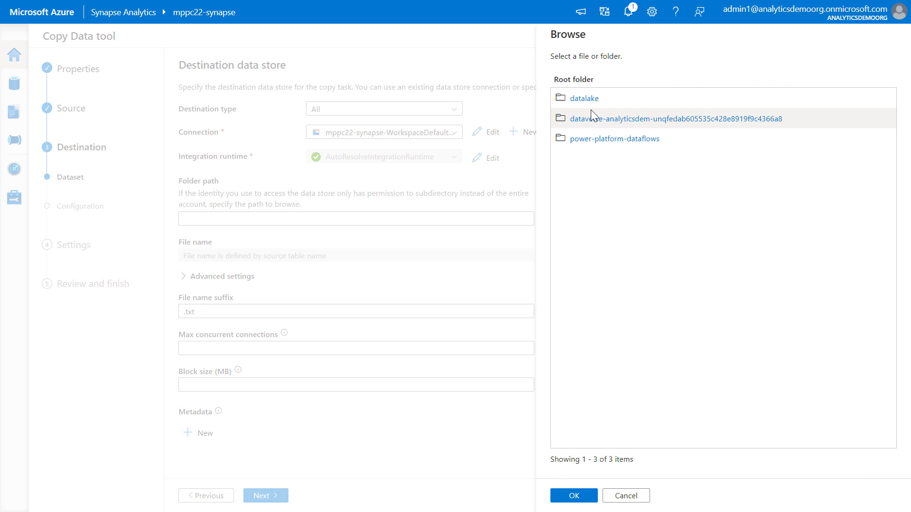
pyautogui.click(583, 100)
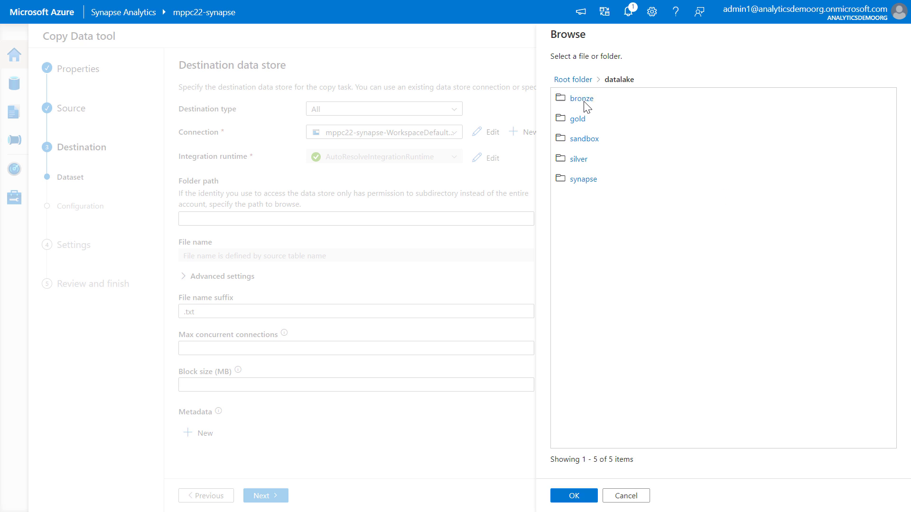
pyautogui.click(585, 105)
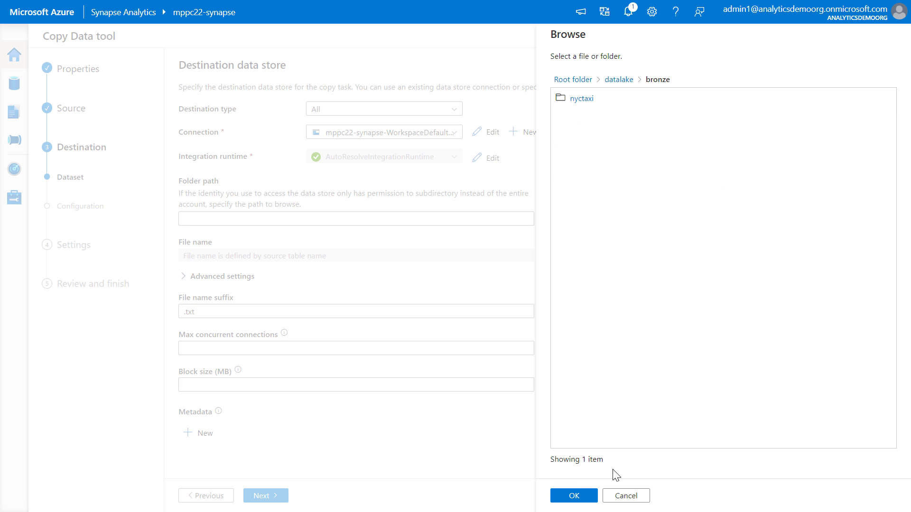
pyautogui.click(574, 496)
pyautogui.click(293, 218)
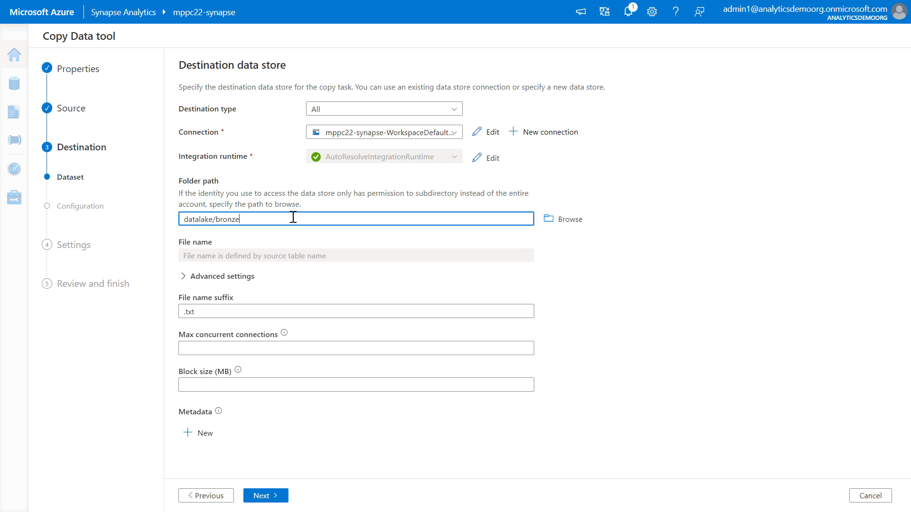
pyautogui.write('/d365')
# Set the destination file name suffix to .parquet and continue to the file format settings.
pyautogui.click(219, 315)
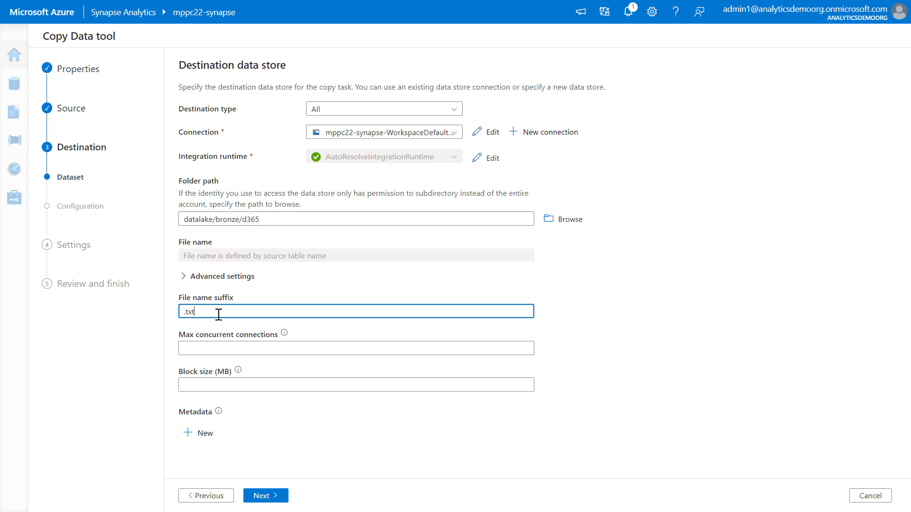
pyautogui.write('parque')
pyautogui.click(260, 496)
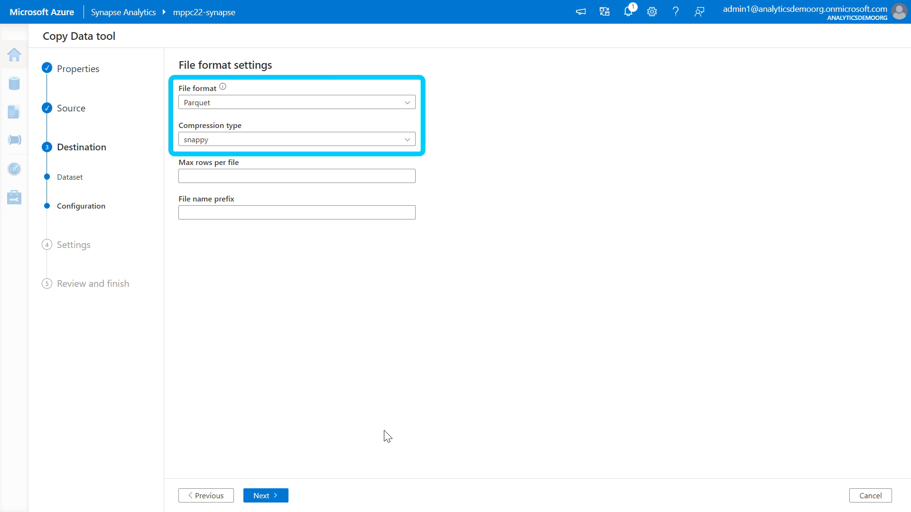
# Accept the Parquet format with snappy compression and the default task settings, and deploy the copy pipeline.
pyautogui.click(274, 498)
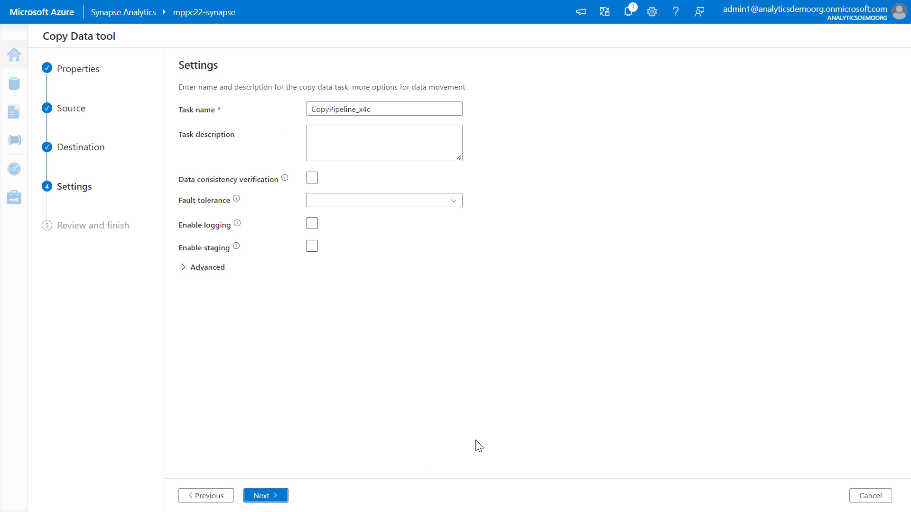
pyautogui.click(268, 498)
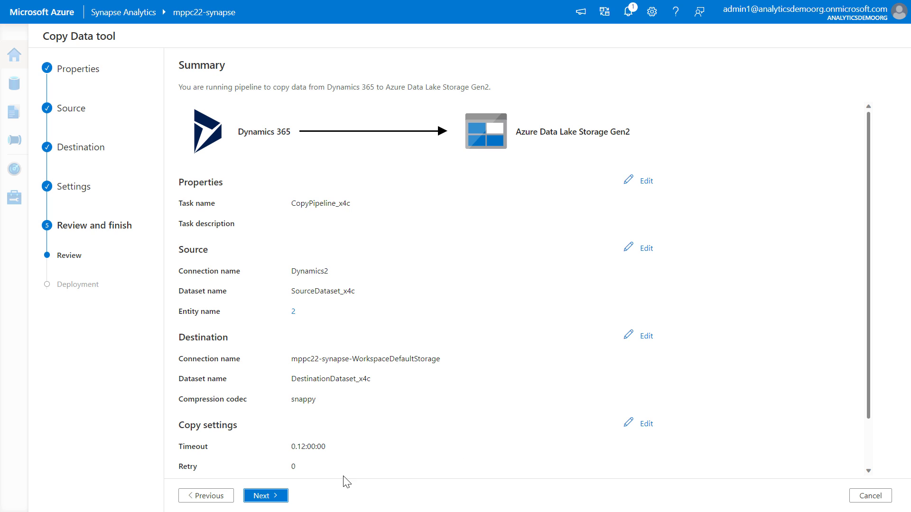
pyautogui.click(279, 496)
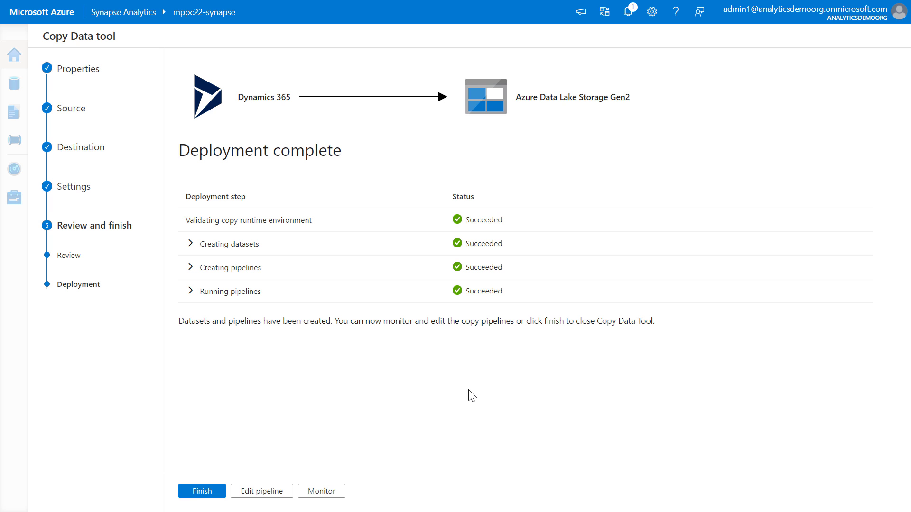
# Monitor the CopyPipeline_x4c run, inspect the details of its first Copy_x4c activity, and refresh the activity statuses.
pyautogui.click(321, 493)
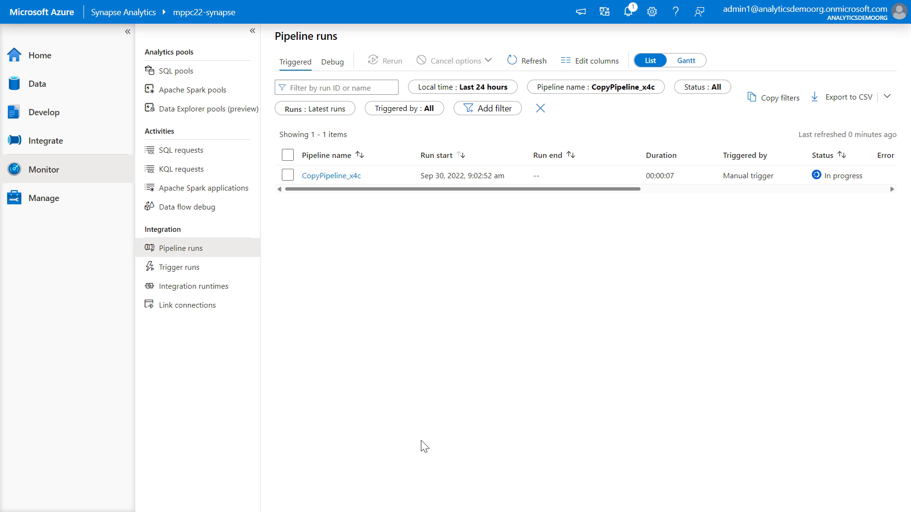
pyautogui.click(343, 177)
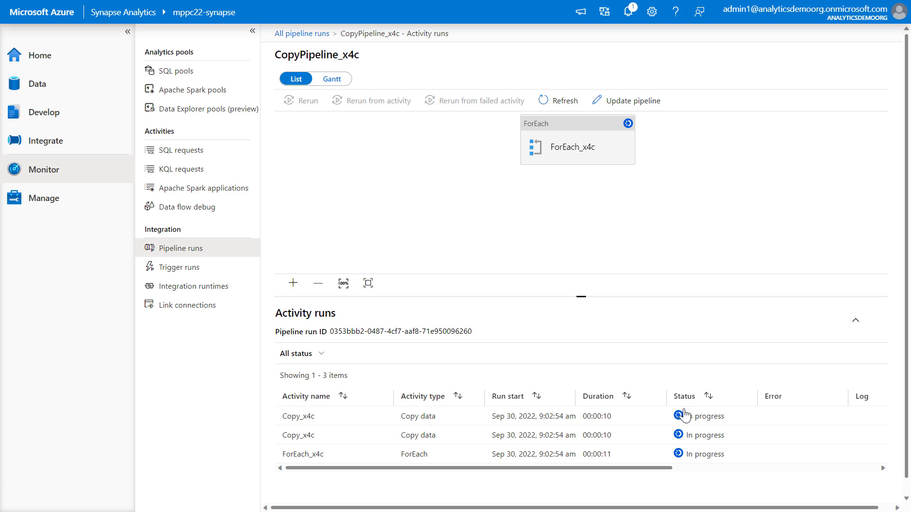
pyautogui.moveTo(425, 416)
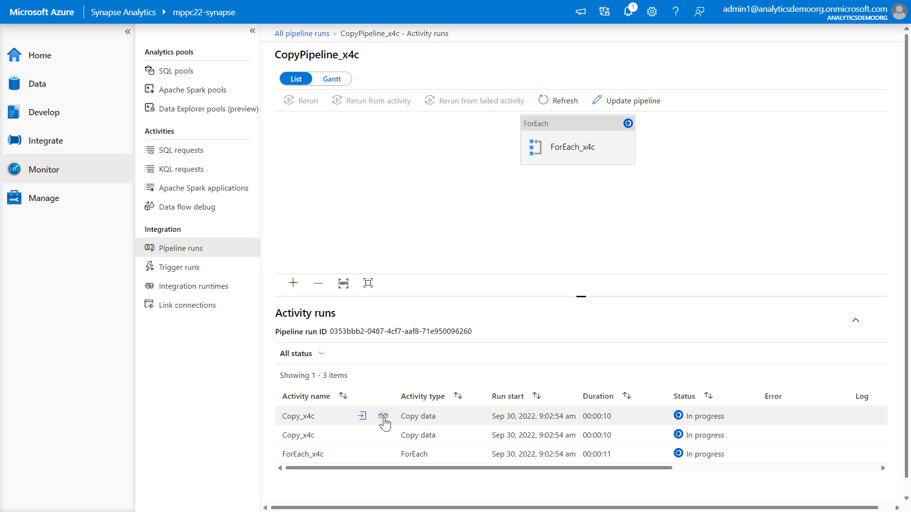
pyautogui.click(383, 417)
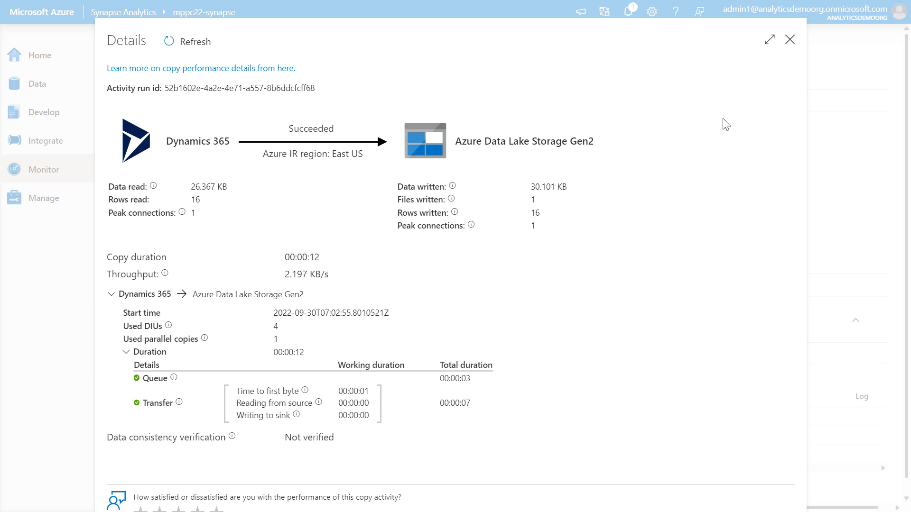
pyautogui.click(790, 40)
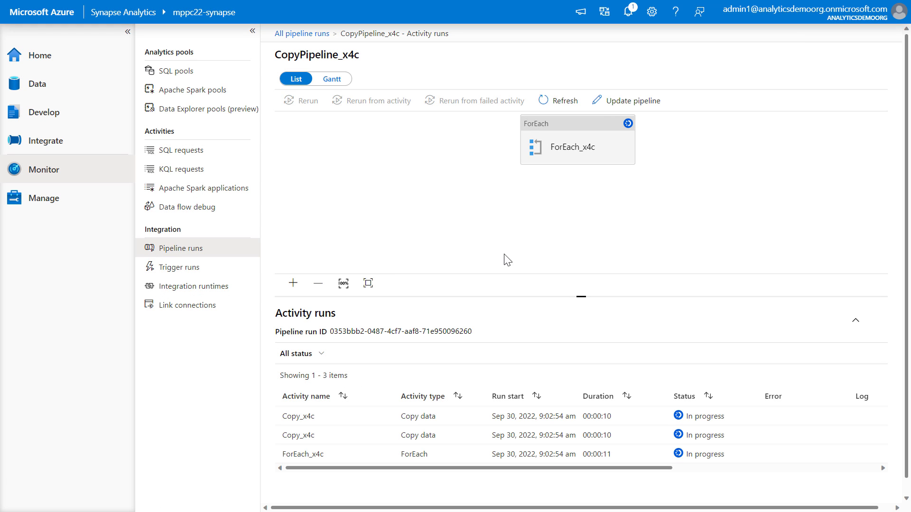
pyautogui.click(546, 101)
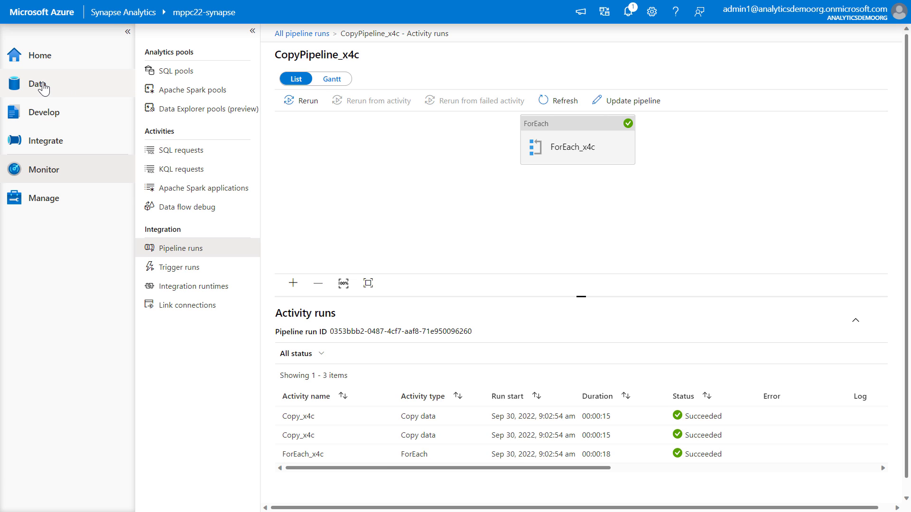
# Browse the linked primary storage mppc22-synapse to the datalake container's bronze/d365 folder.
pyautogui.click(42, 85)
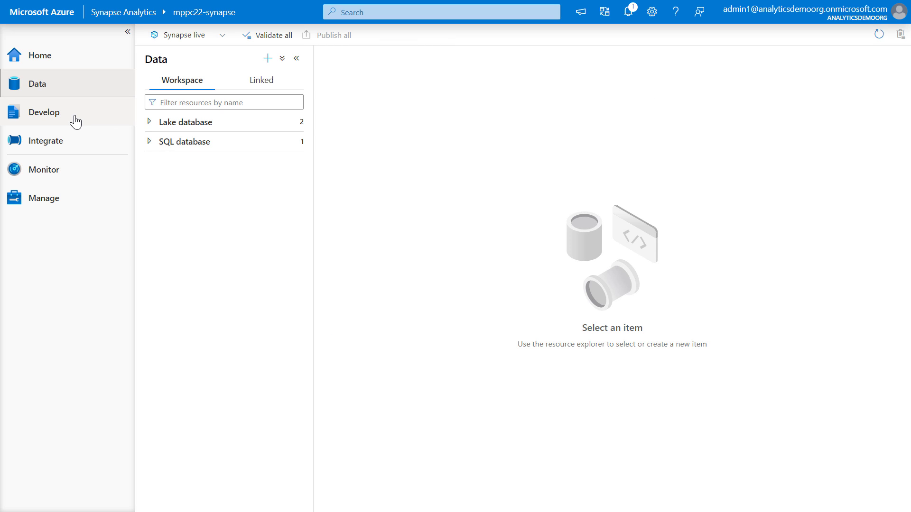
pyautogui.click(260, 88)
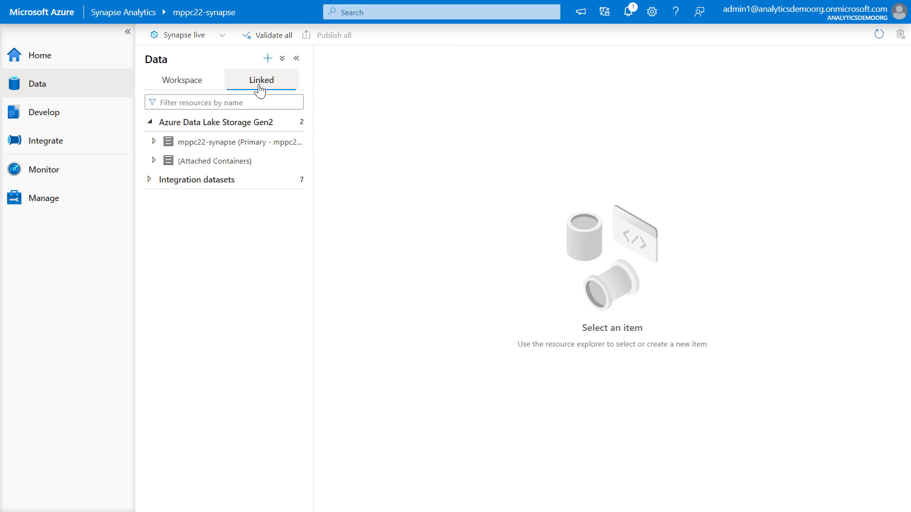
pyautogui.click(154, 142)
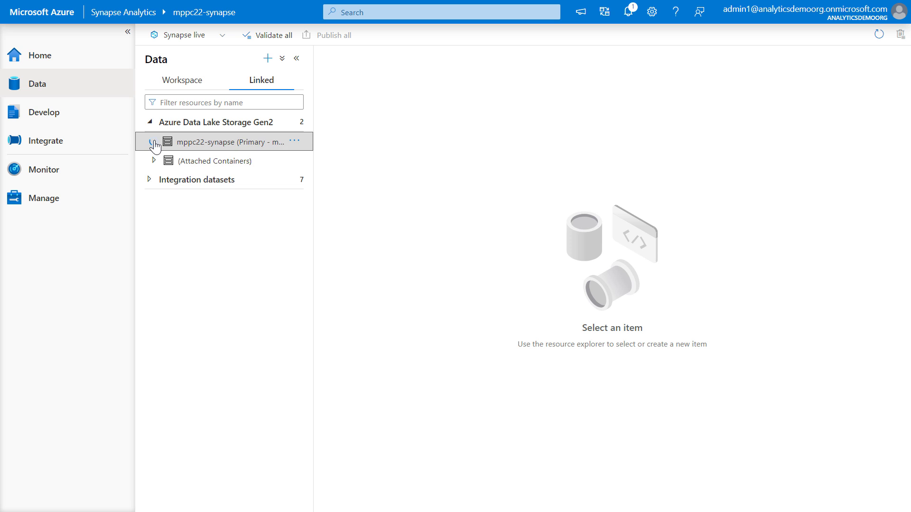
pyautogui.click(190, 162)
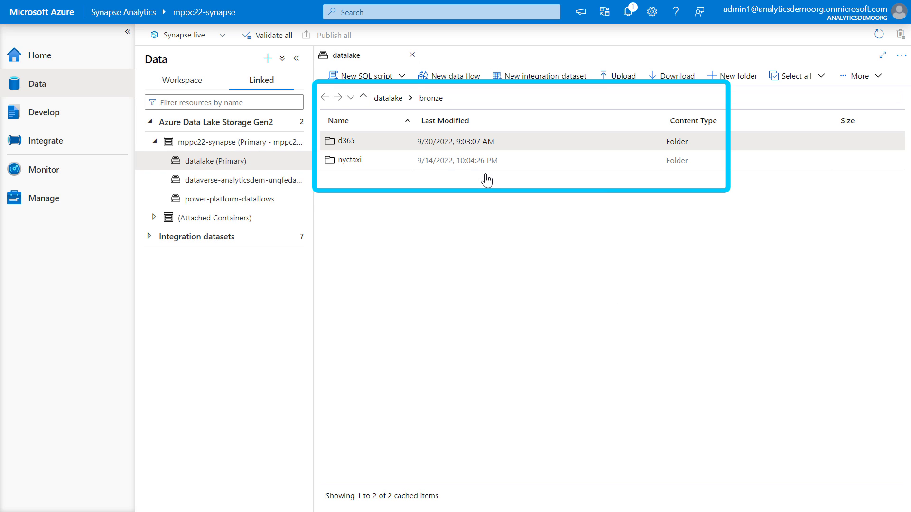
pyautogui.doubleClick(360, 147)
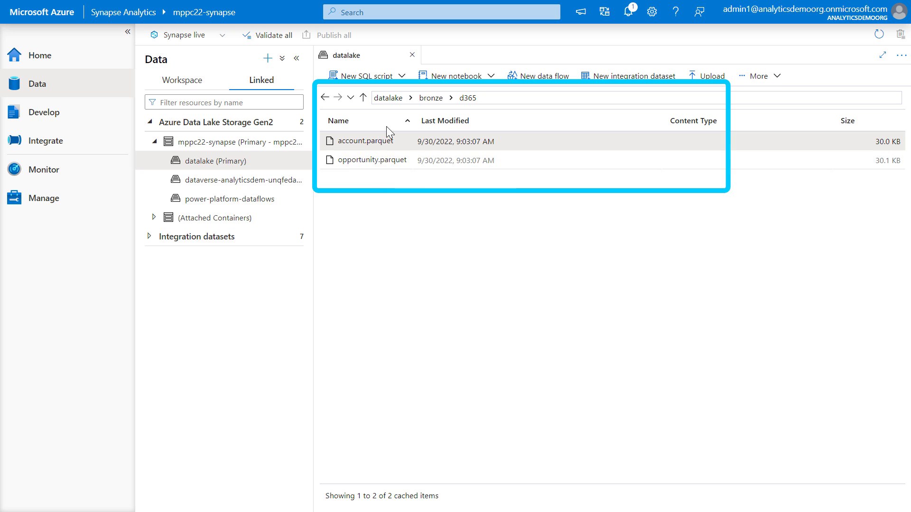
# Create a new SQL script that selects the top 100 rows of account.parquet.
pyautogui.rightClick(352, 146)
pyautogui.moveTo(375, 151)
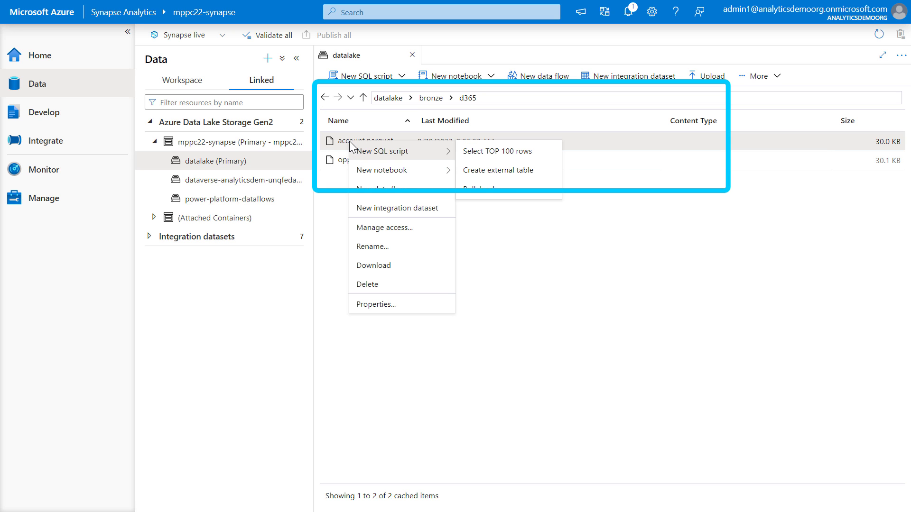
pyautogui.click(488, 153)
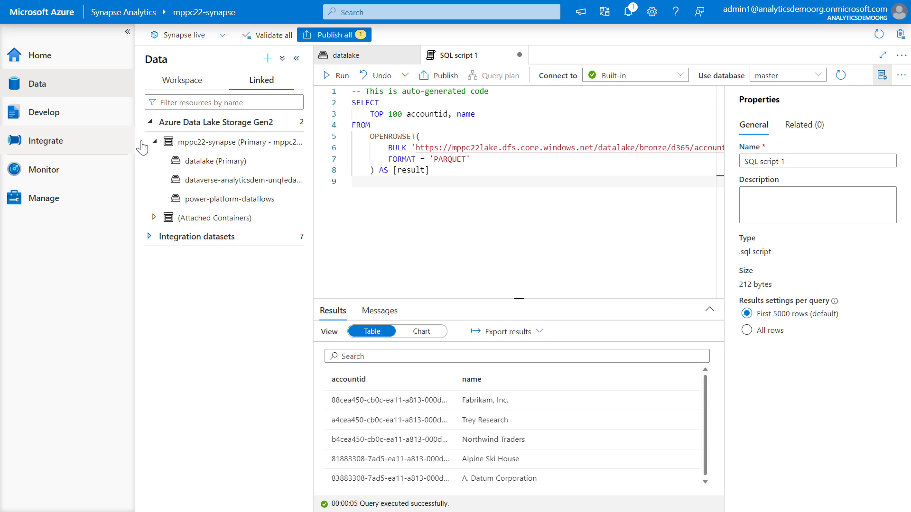
# Replace the script with a join of the account and opportunity Parquet files, summing estimatedvalue per account name in descending order, and hide the script properties.
pyautogui.hotkey('ctrl', 'a')
pyautogui.hotkey('ctrl', 'v')
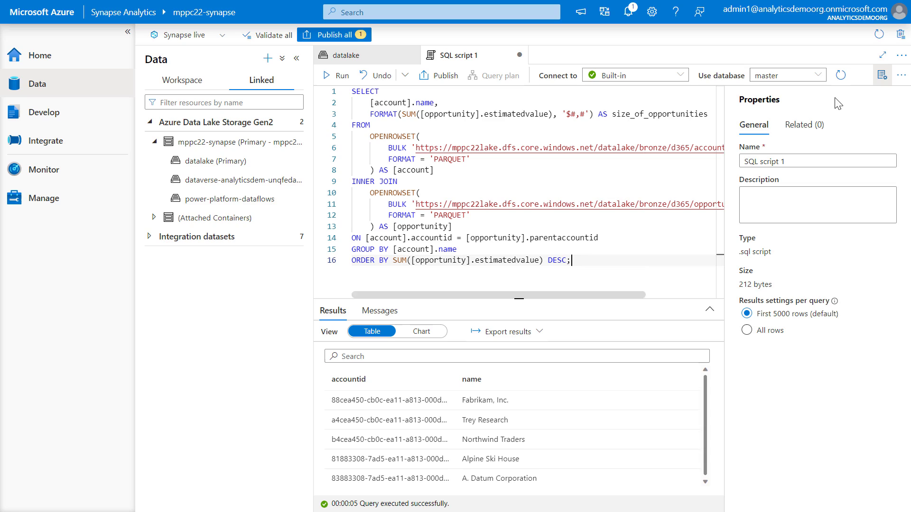
pyautogui.click(882, 75)
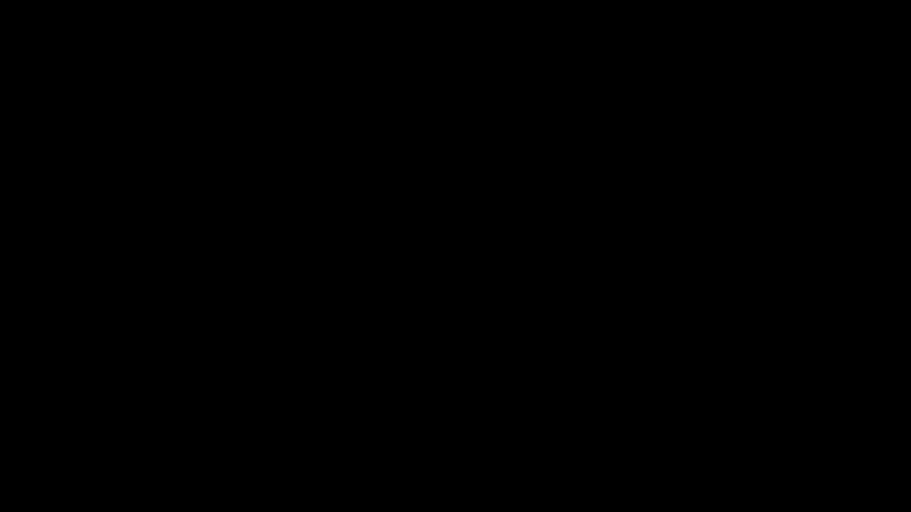